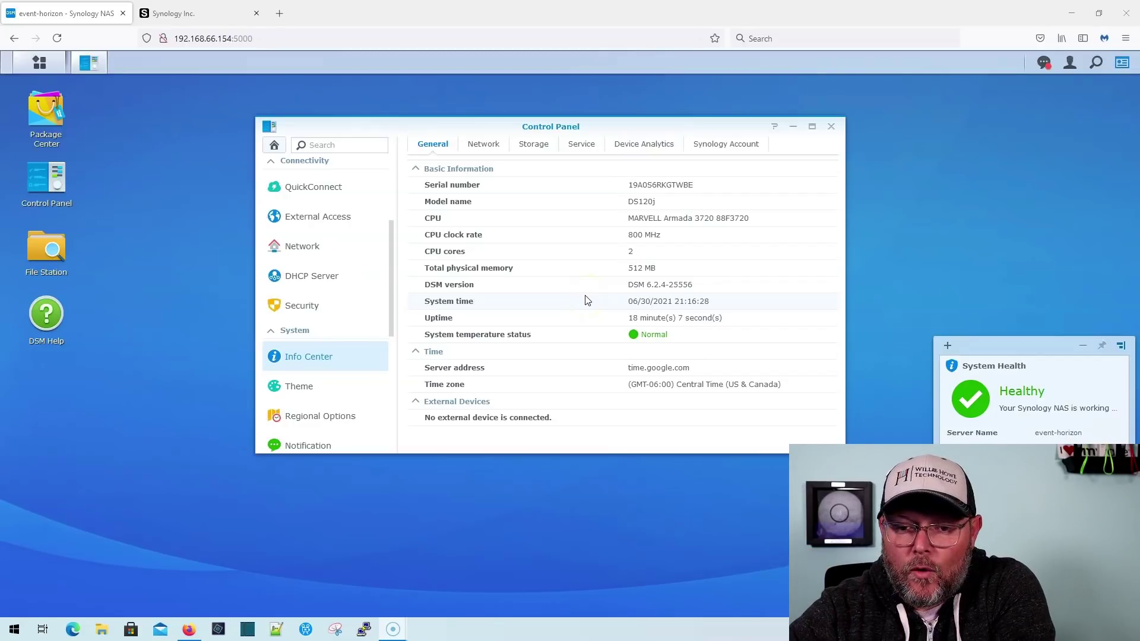
Step: Open Control Panel's Update & Restore page, which shows DSM 6.2.4-25556 on the DS120j as up-to-date
scroll(356, 297, "down", 3)
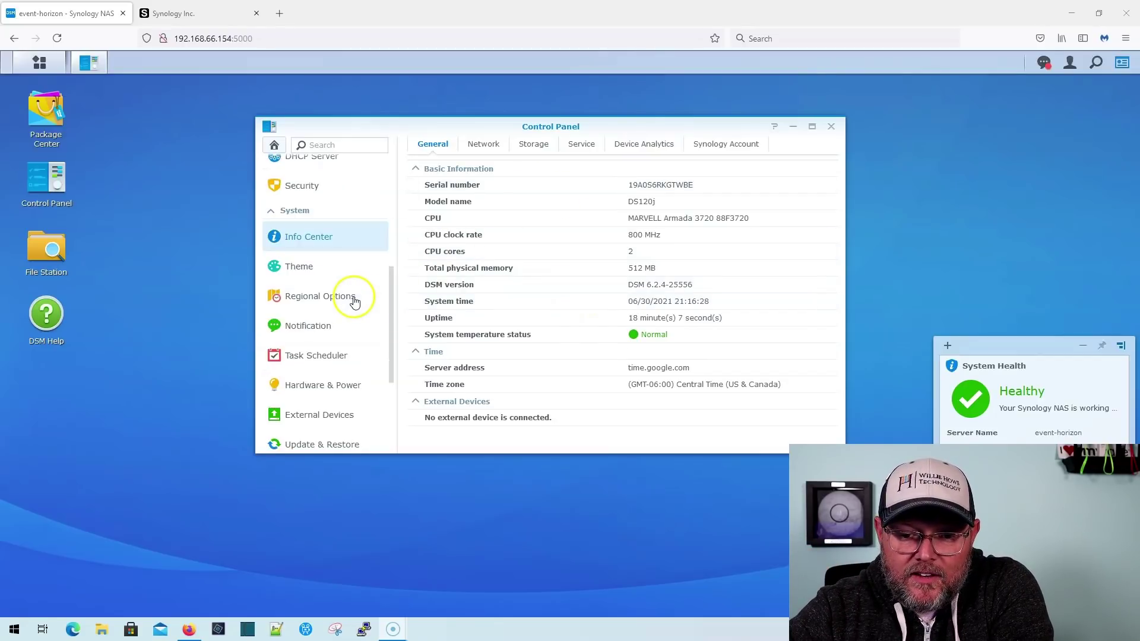
left_click(325, 387)
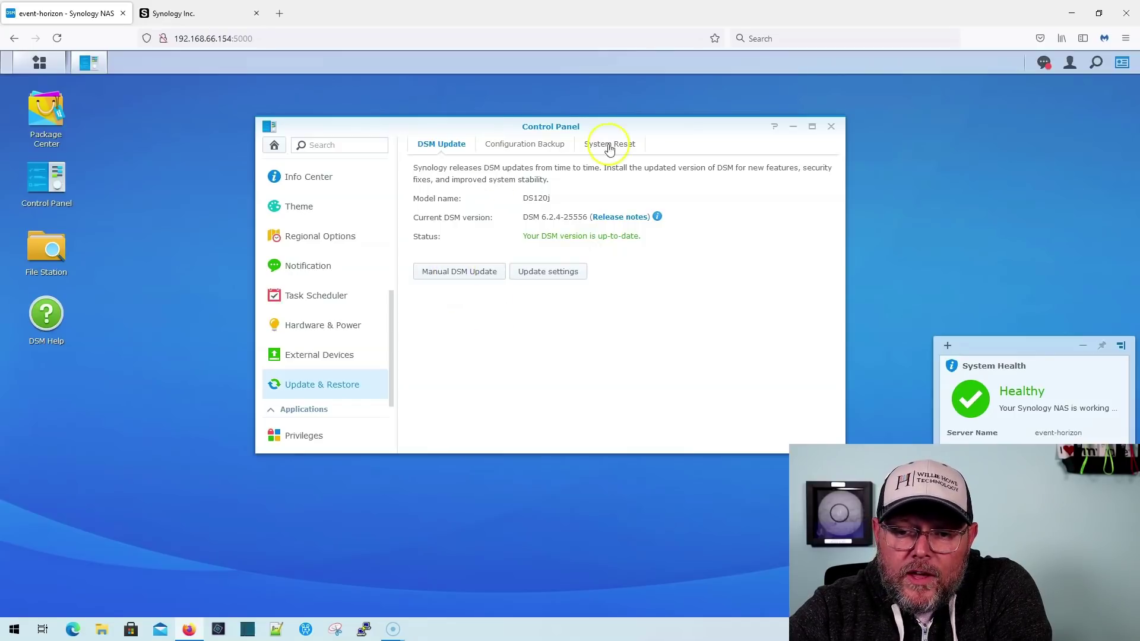
Step: Start a Manual DSM Update, then switch to the Synology Inc. website tab
left_click(454, 271)
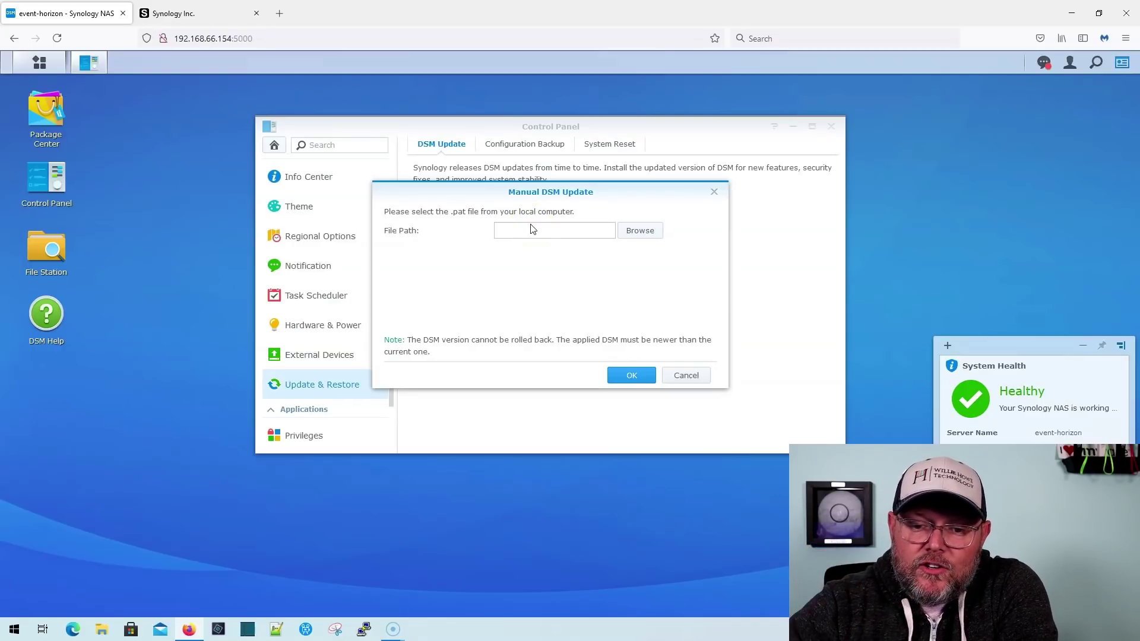
left_click(481, 340)
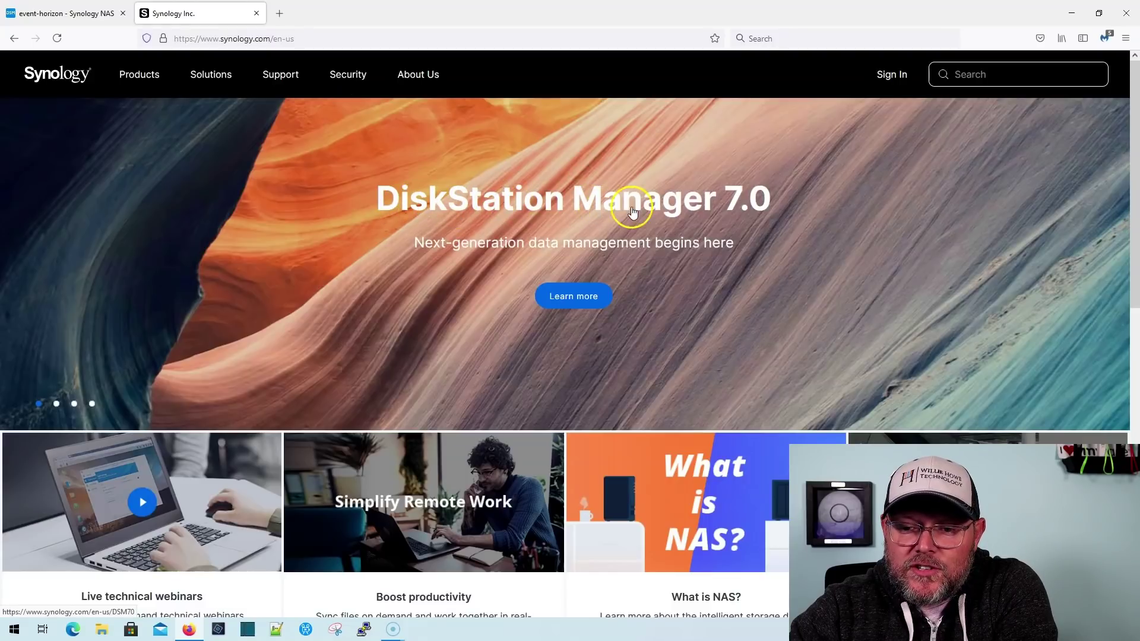
Step: Go from the DSM 7.0 banner's details page to the DSM 7.0 download page
left_click(573, 298)
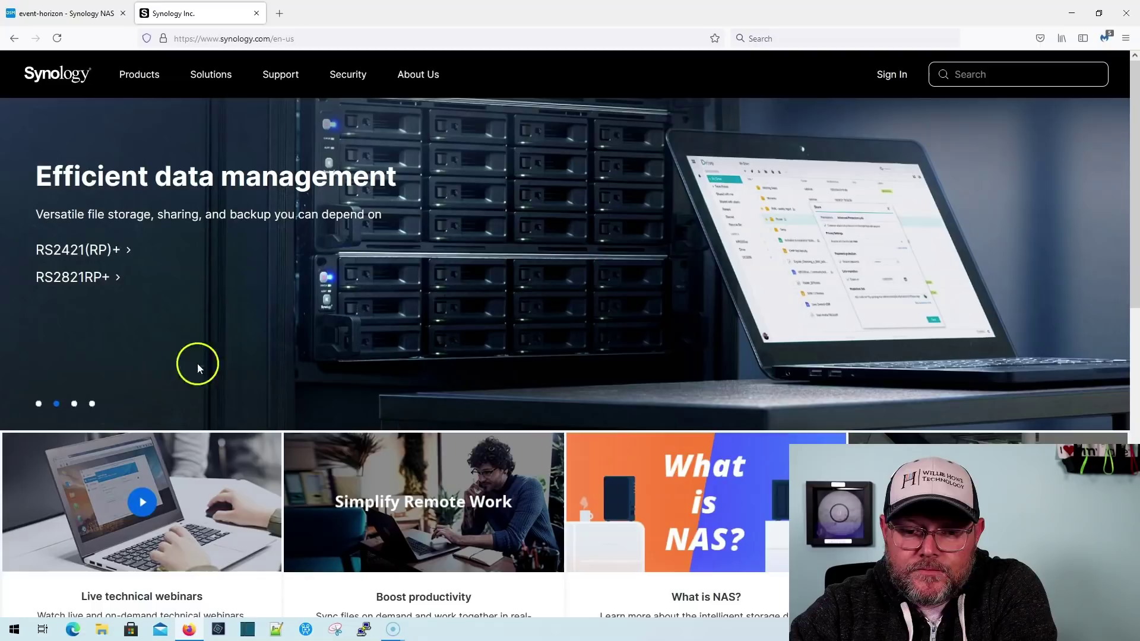
left_click(39, 404)
left_click(563, 300)
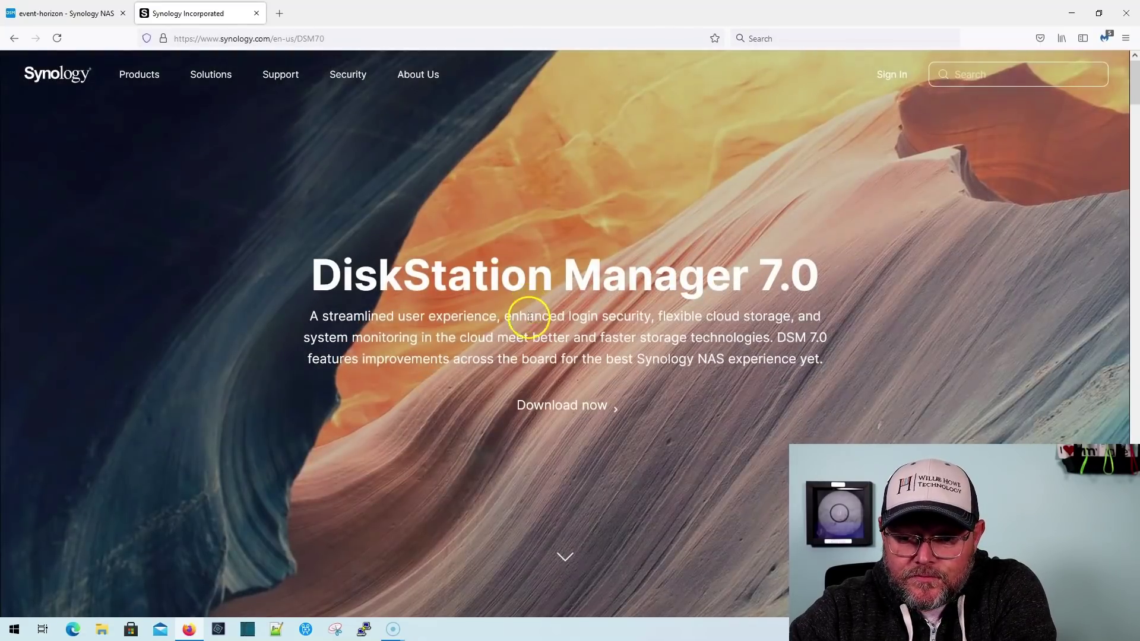
left_click(563, 409)
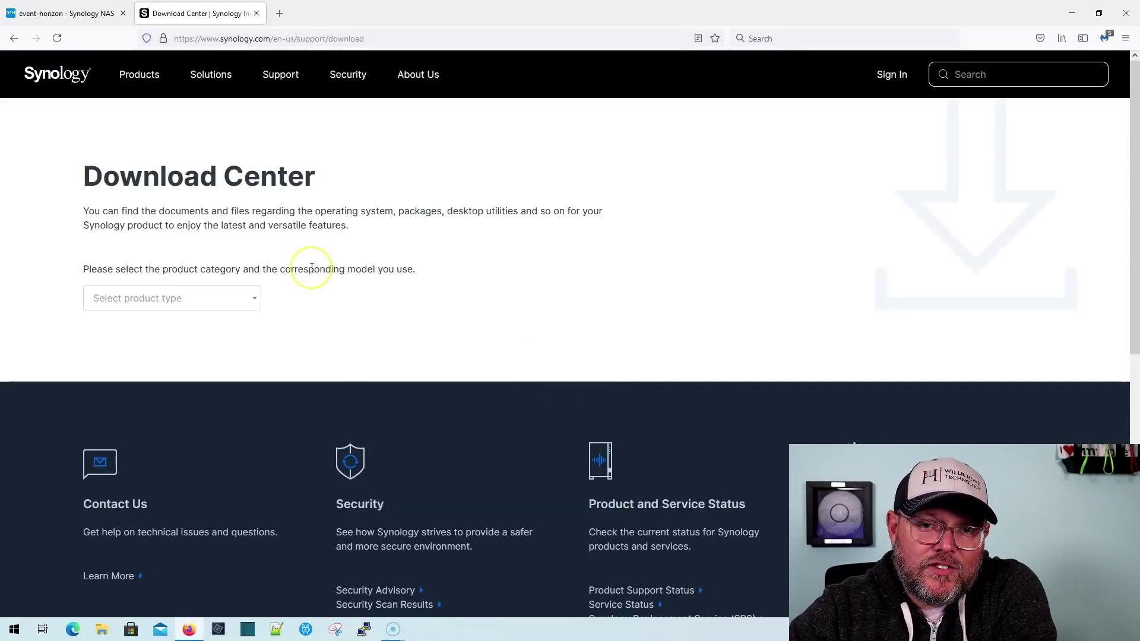
Step: In the Download Center, choose NAS as the product type and DS120j as the model
left_click(202, 298)
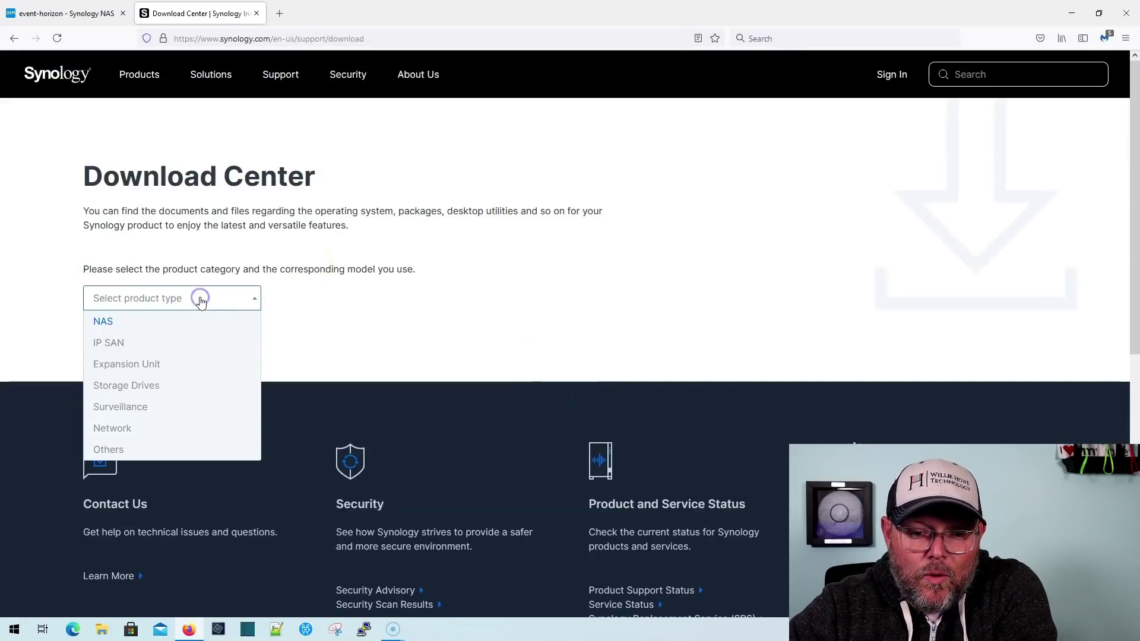
left_click(106, 323)
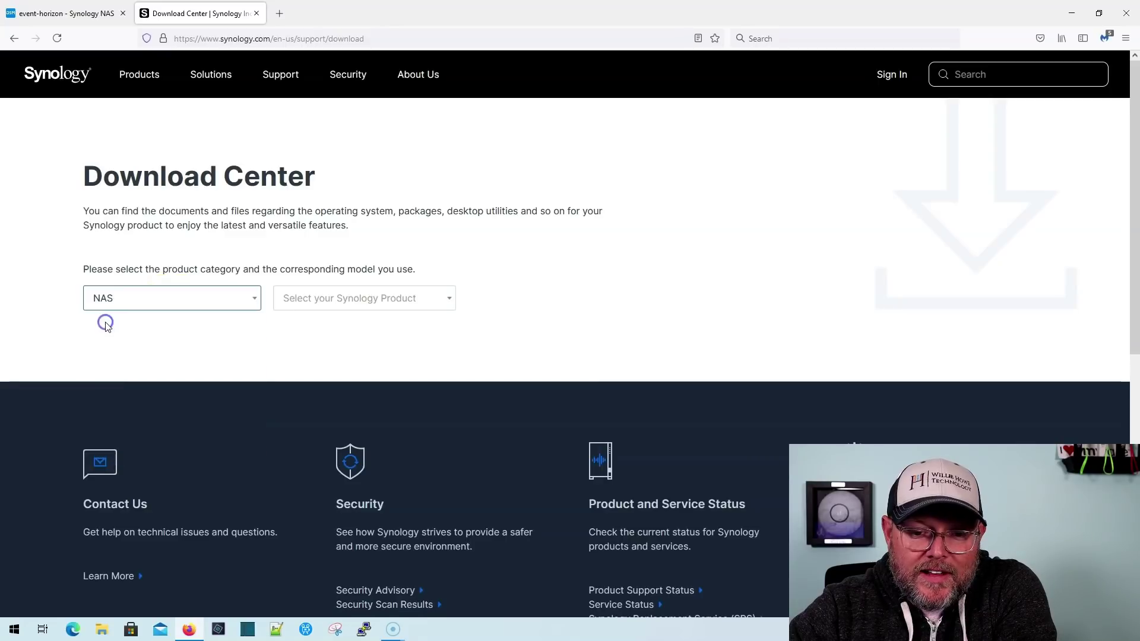
left_click(341, 314)
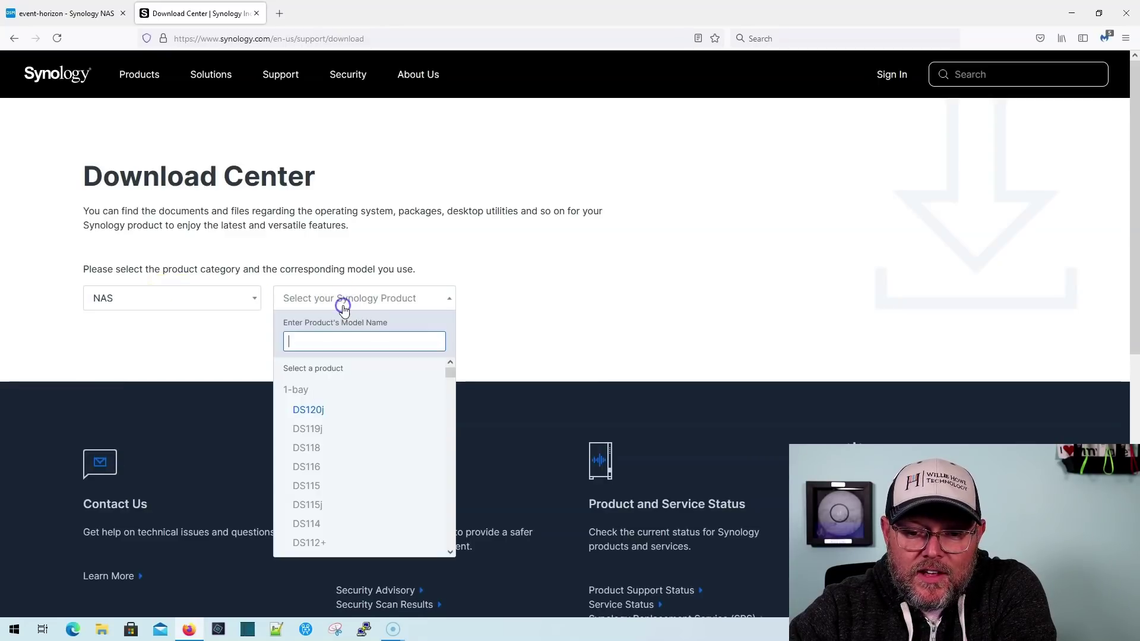
left_click(323, 408)
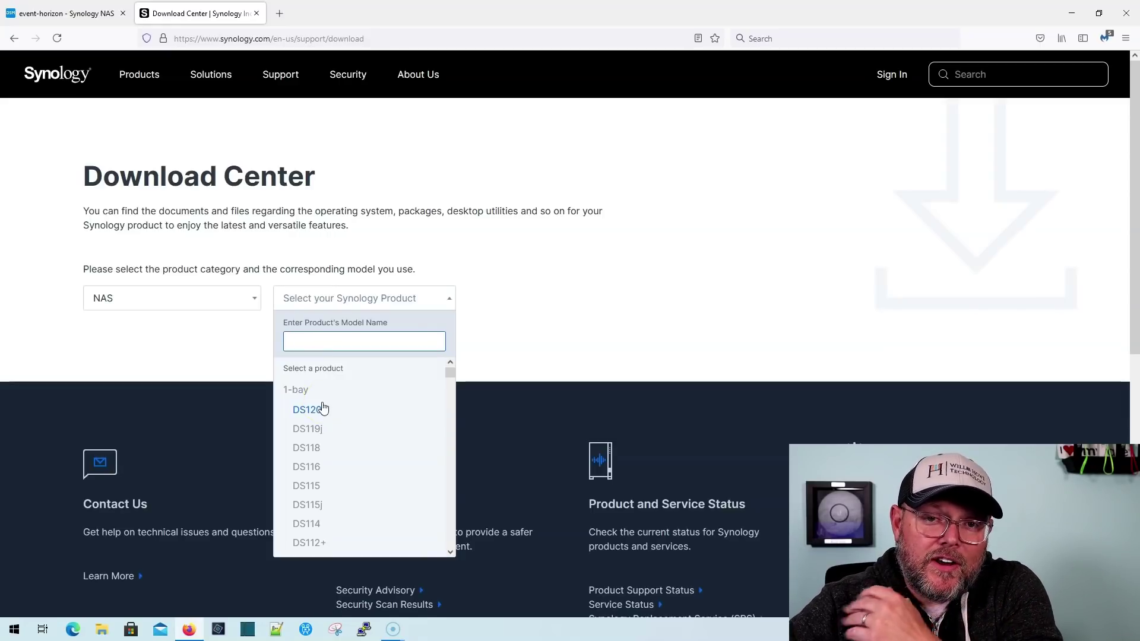
left_click(336, 376)
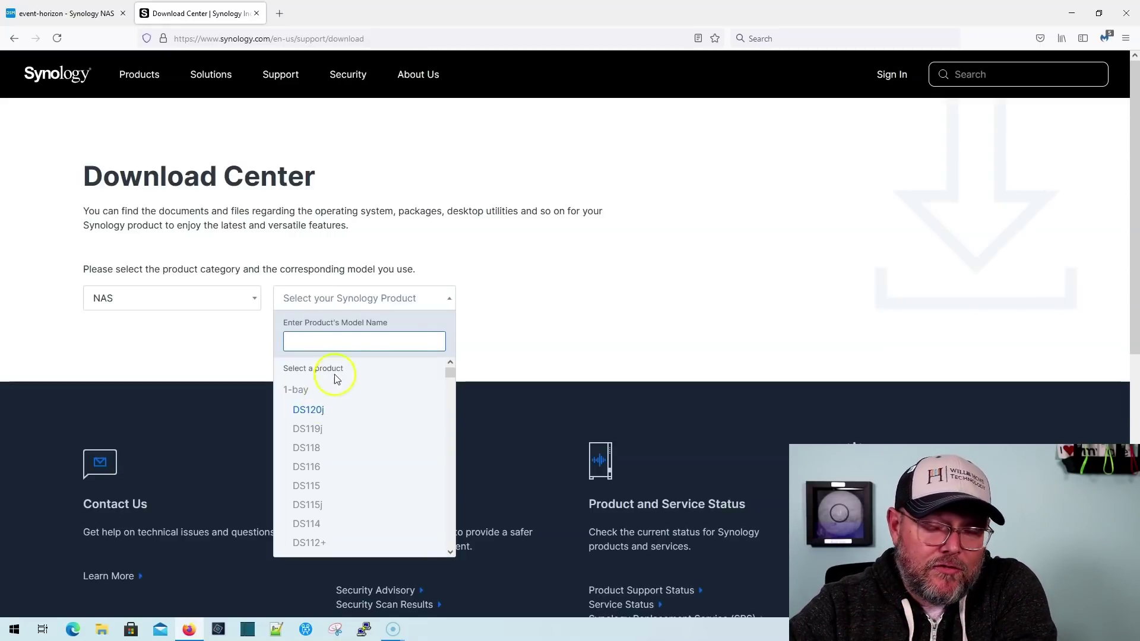
left_click(315, 408)
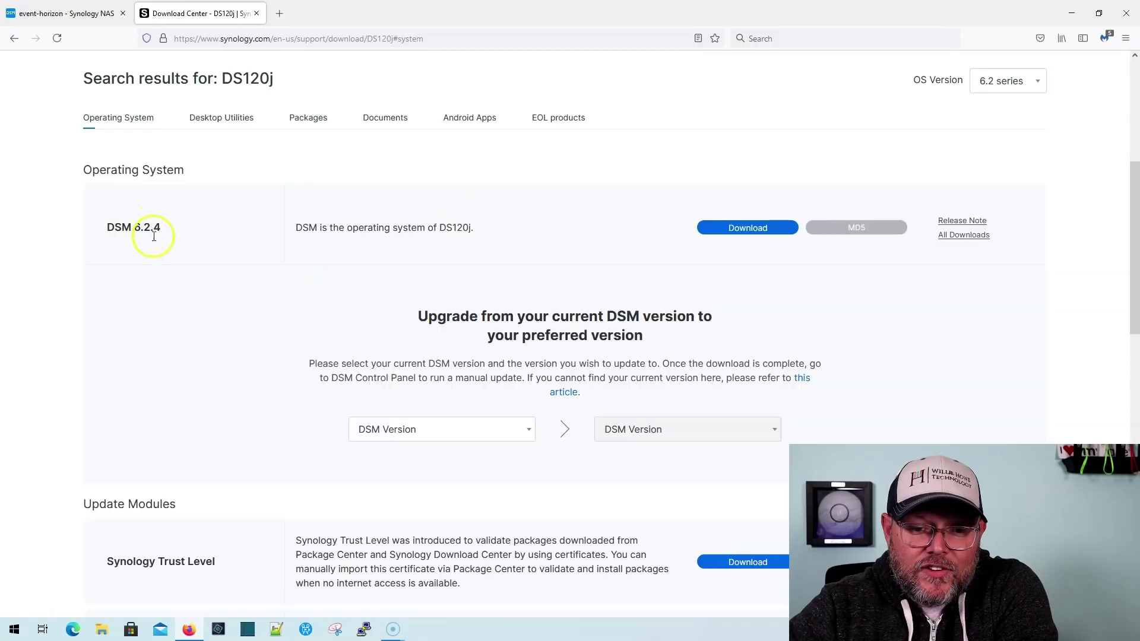
Step: Try DS120j upgrade paths, including 6.2.4-25556 or 6.2.2-24922 to 7.0-41890
left_click(400, 426)
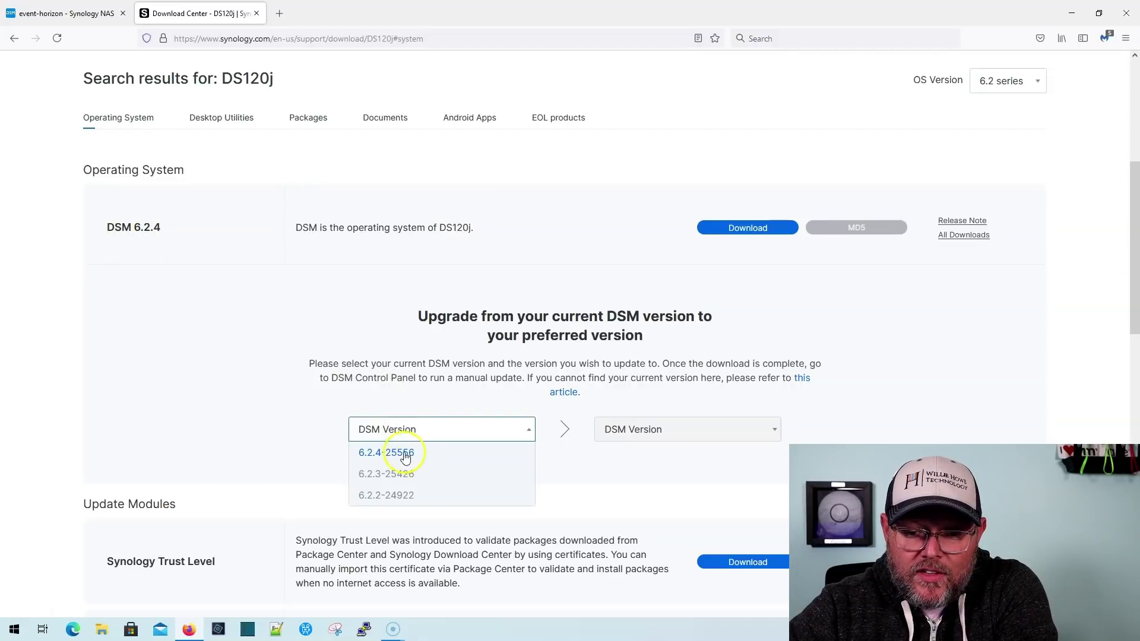
left_click(410, 452)
left_click(630, 440)
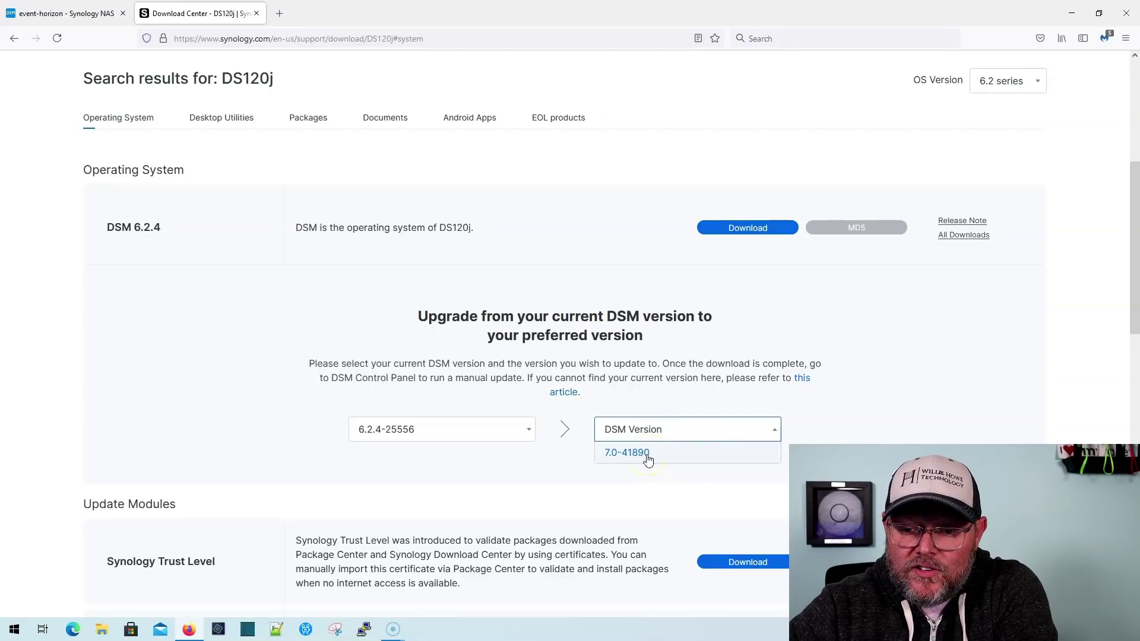
left_click(647, 457)
scroll(570, 450, "down", 3)
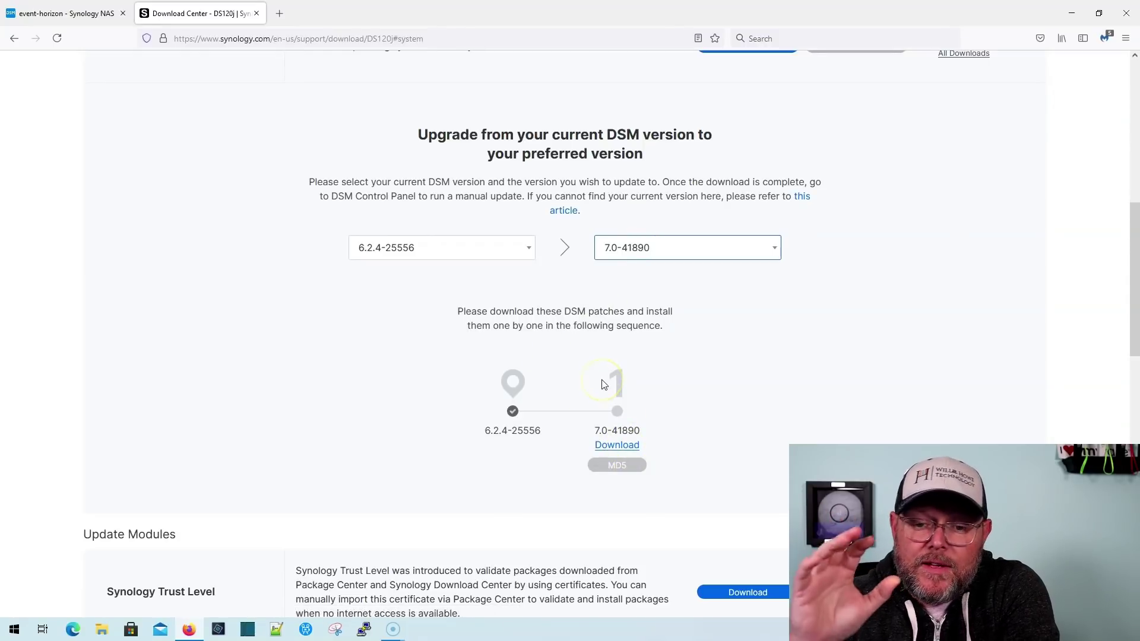
scroll(600, 374, "down", 1)
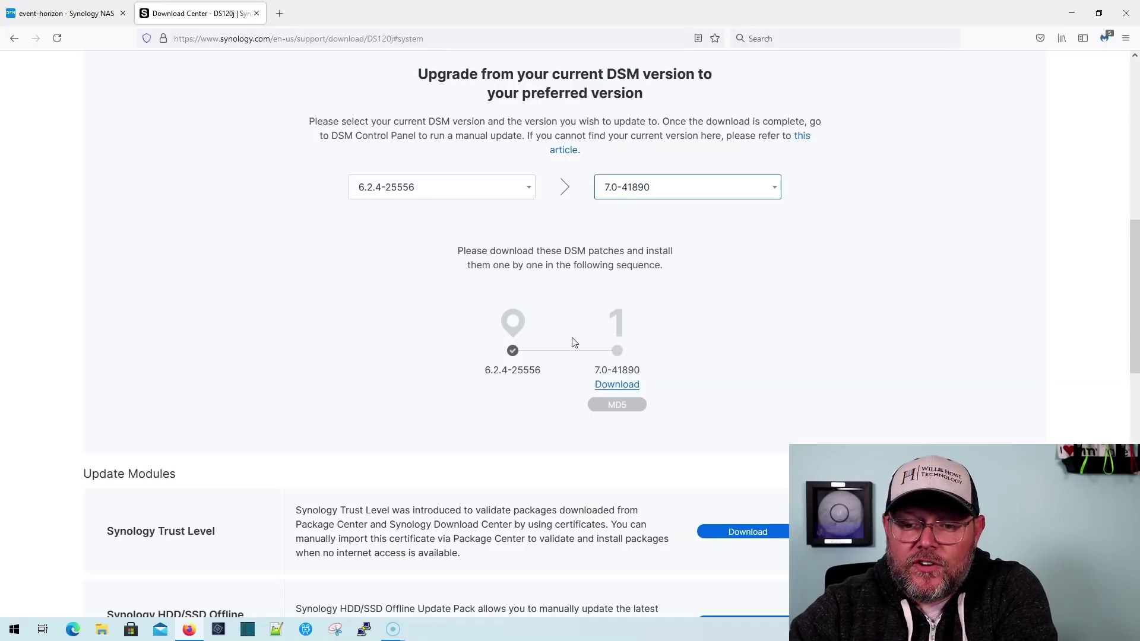
left_click(455, 192)
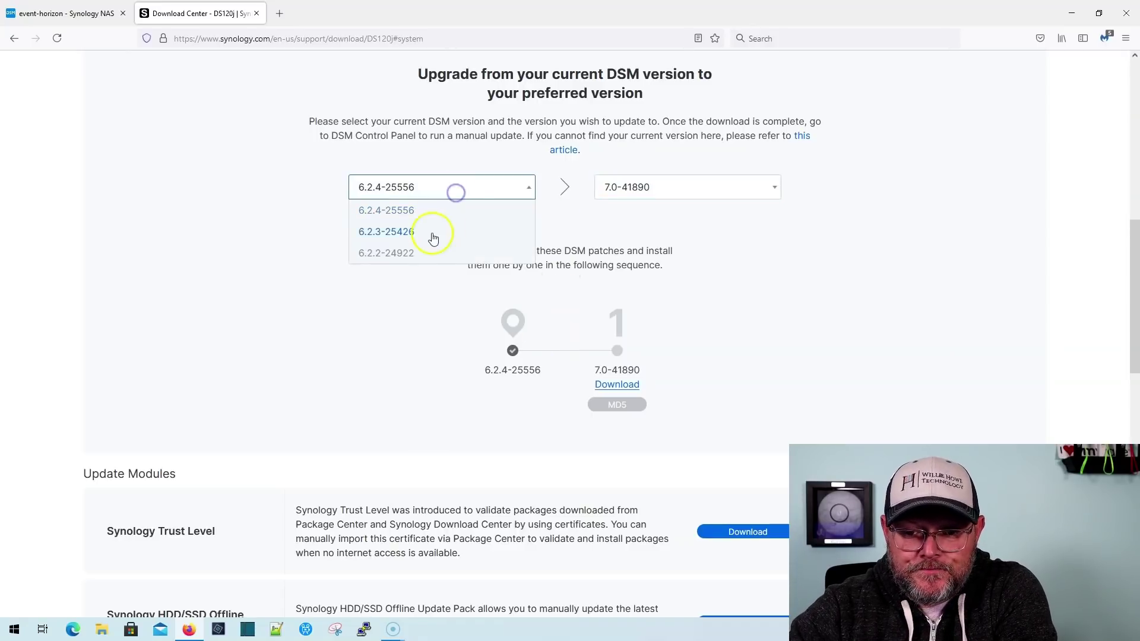
left_click(397, 253)
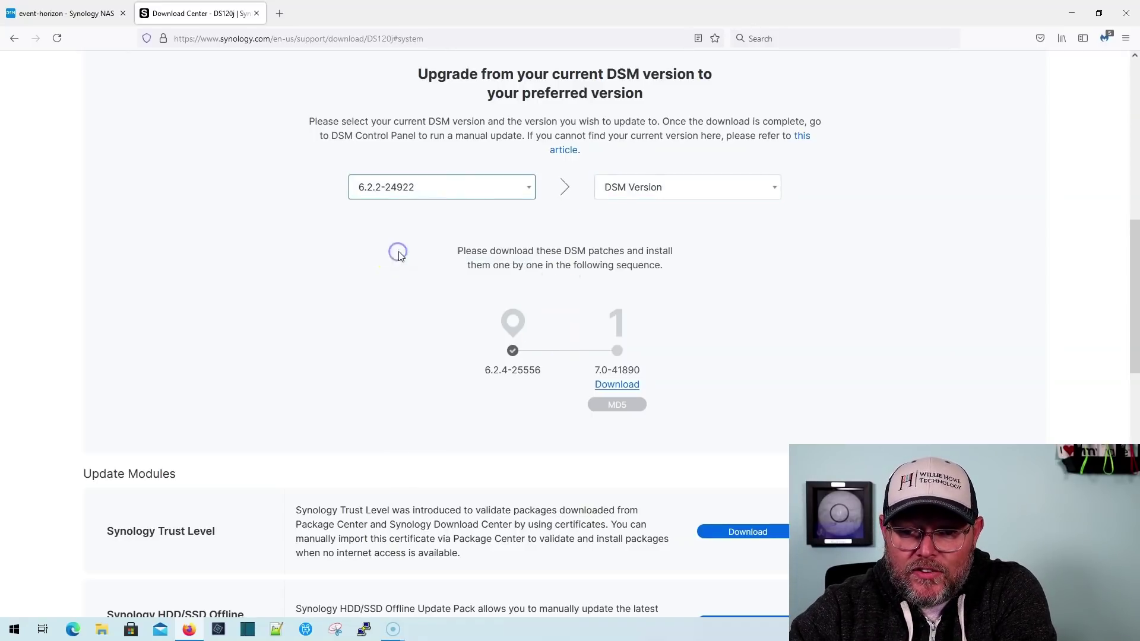
left_click(643, 187)
left_click(641, 214)
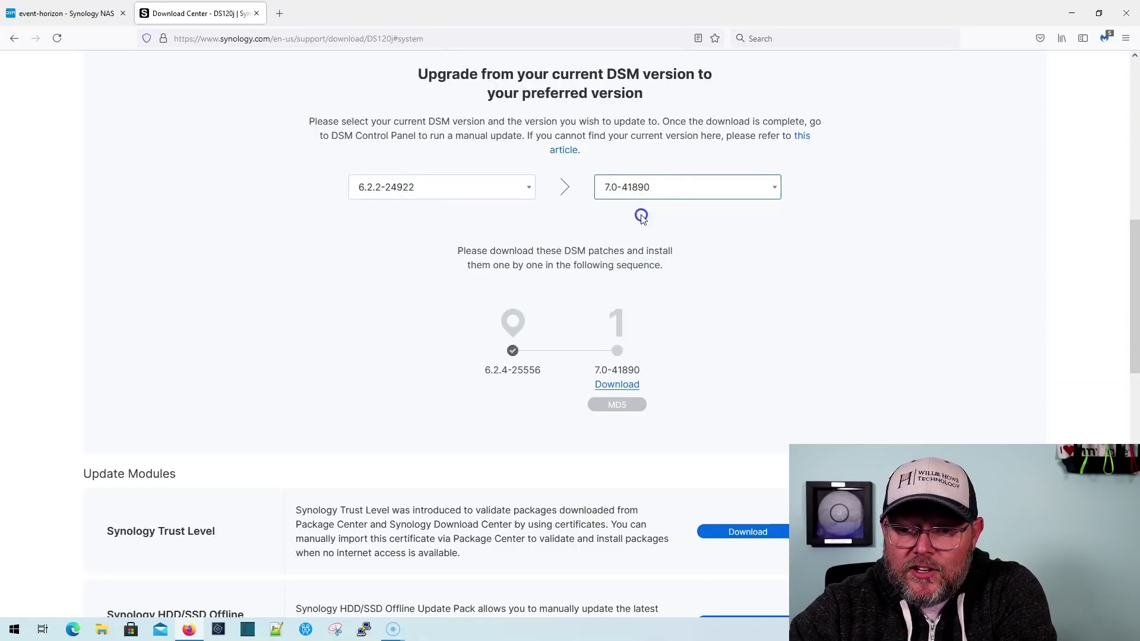
left_click(655, 187)
left_click(647, 231)
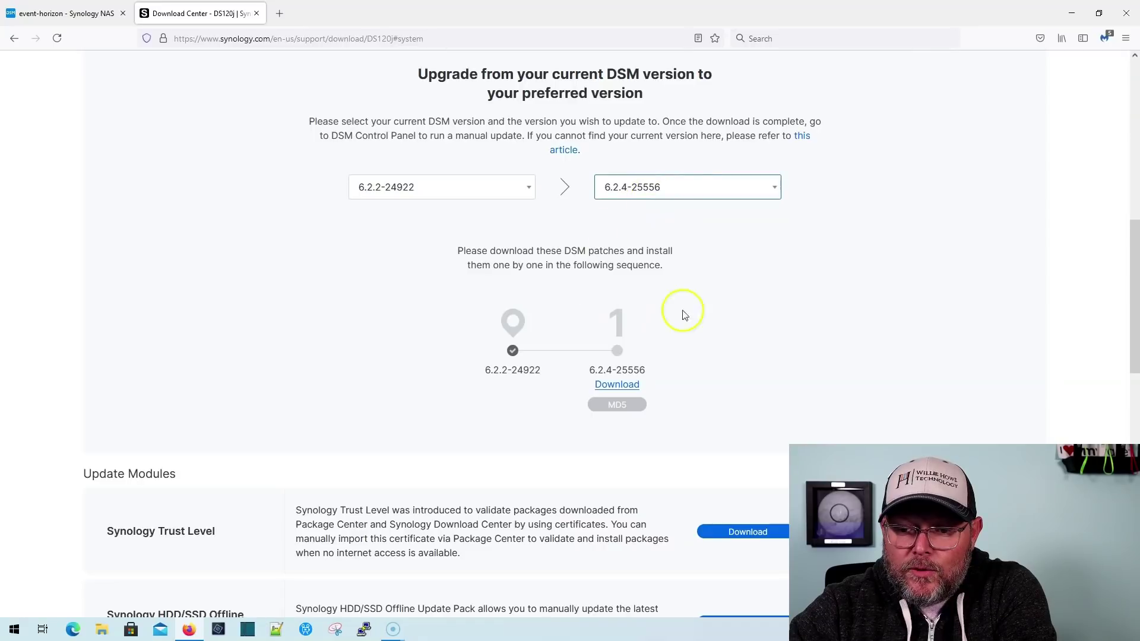
Step: Set the upgrade path 6.2.4-25556 to 7.0-41890 and save DSM_DS120j_41890.pat
left_click(433, 189)
left_click(406, 211)
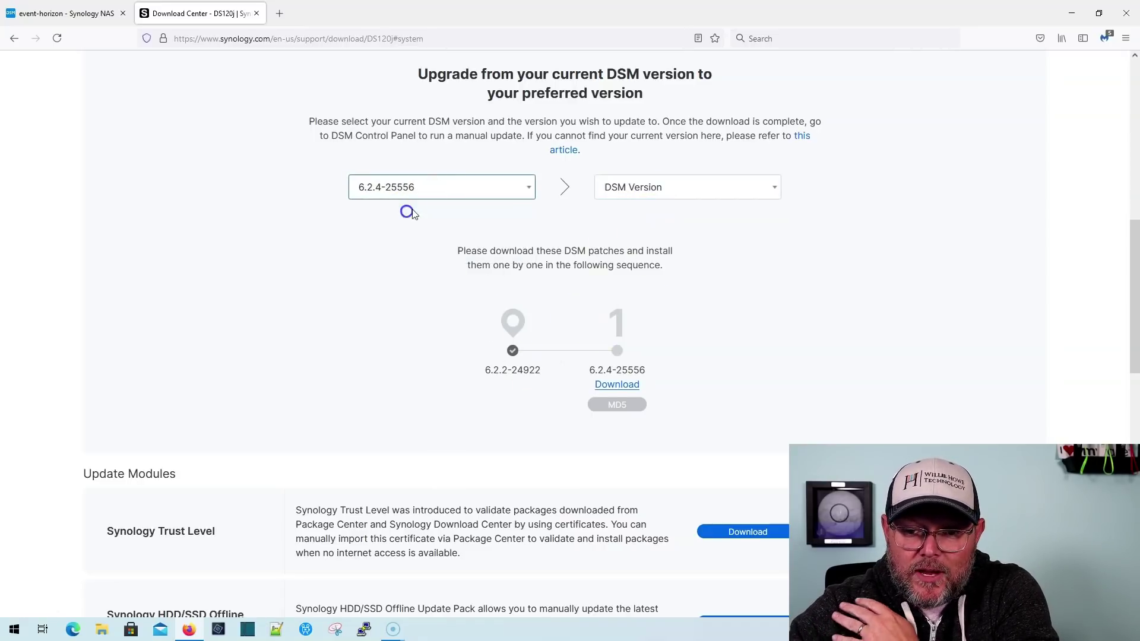
left_click(627, 197)
left_click(644, 216)
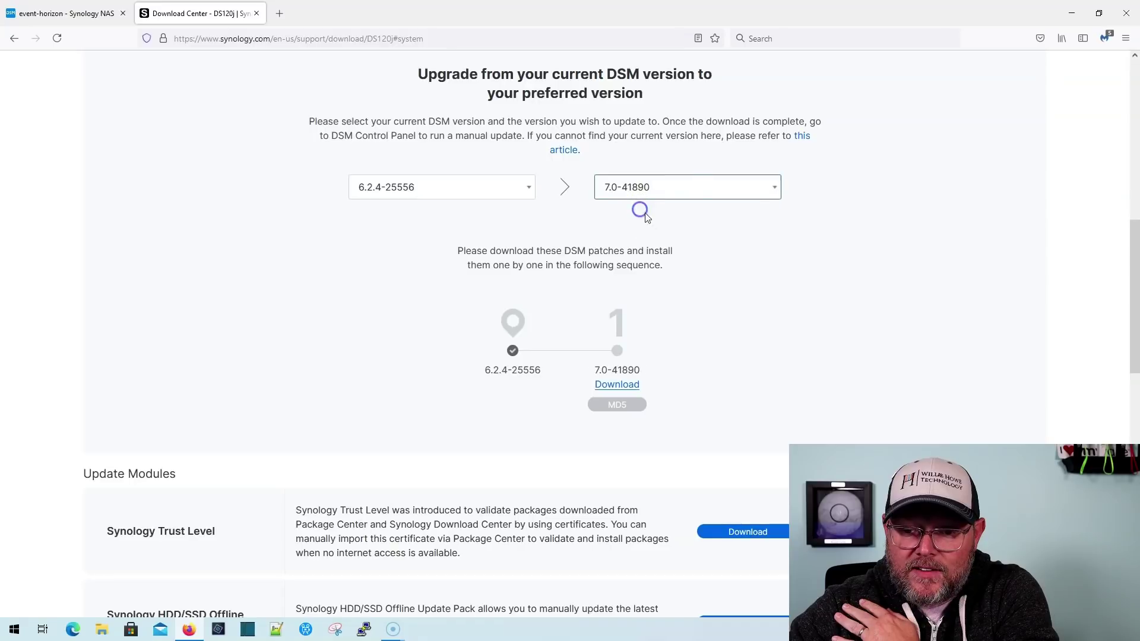
left_click(617, 386)
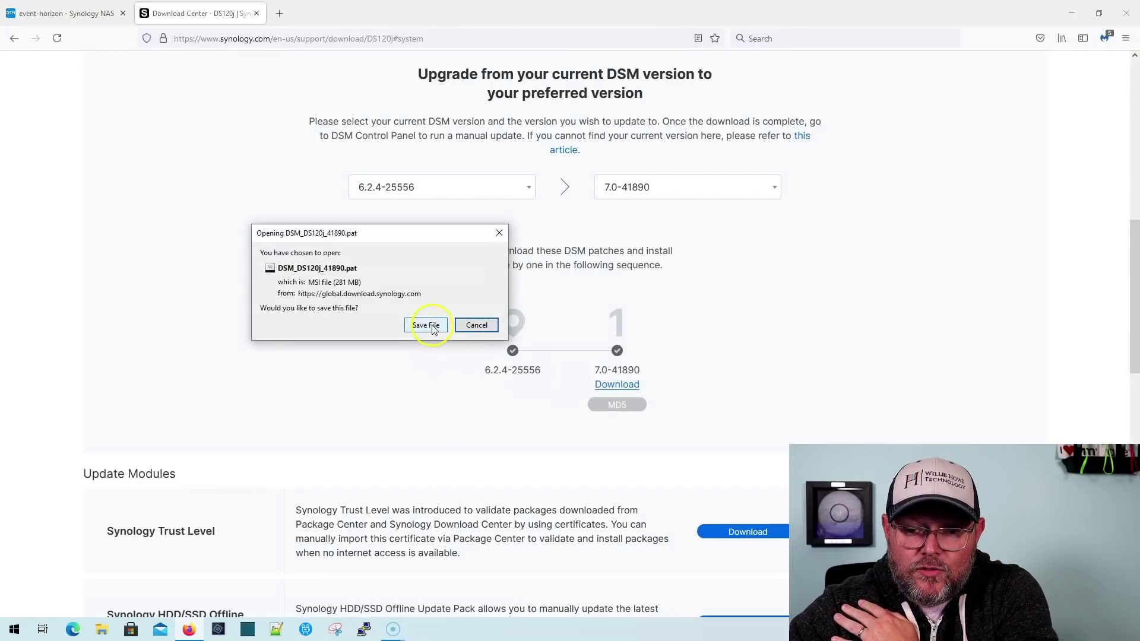
left_click(433, 326)
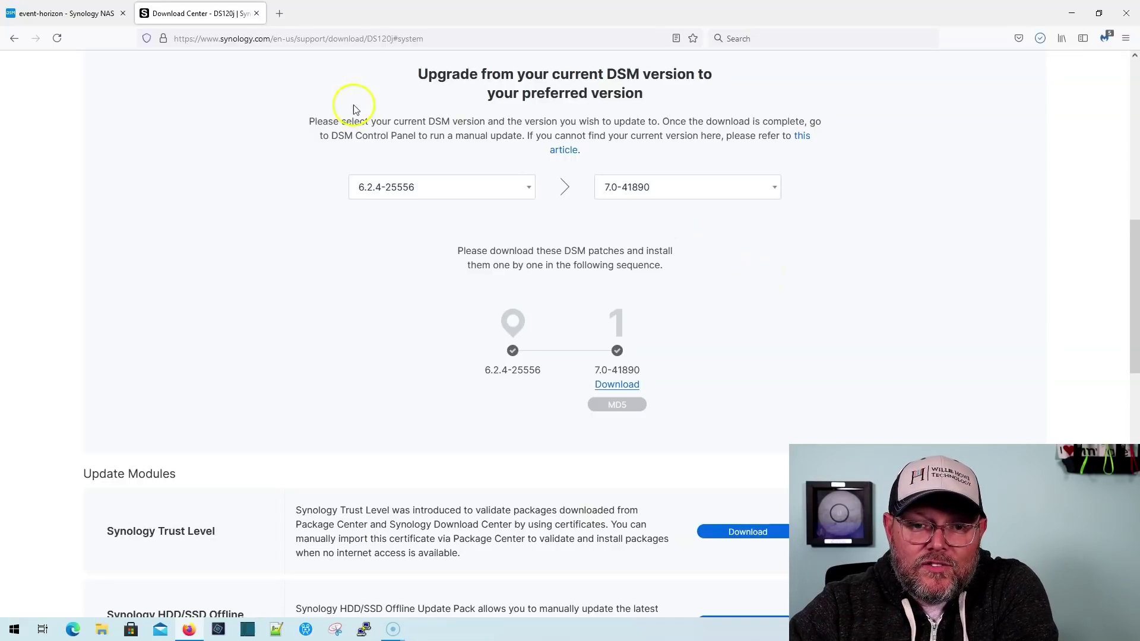
Step: Back in DSM, upload DSM_DS120j_41890.pat through the Manual DSM Update dialog
left_click(79, 14)
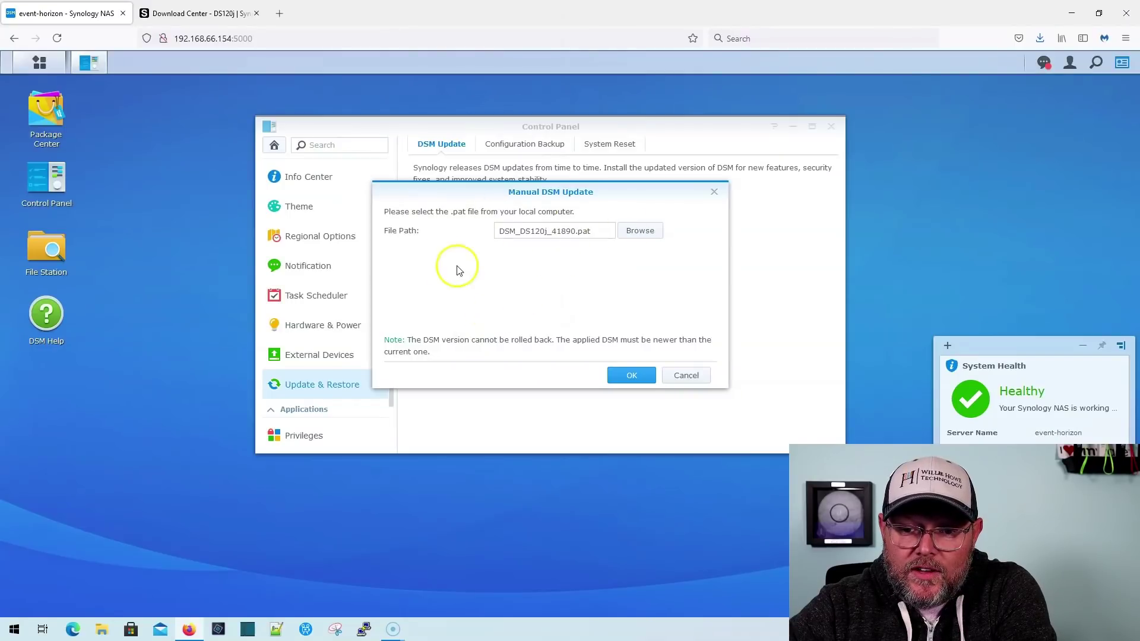
left_click(630, 376)
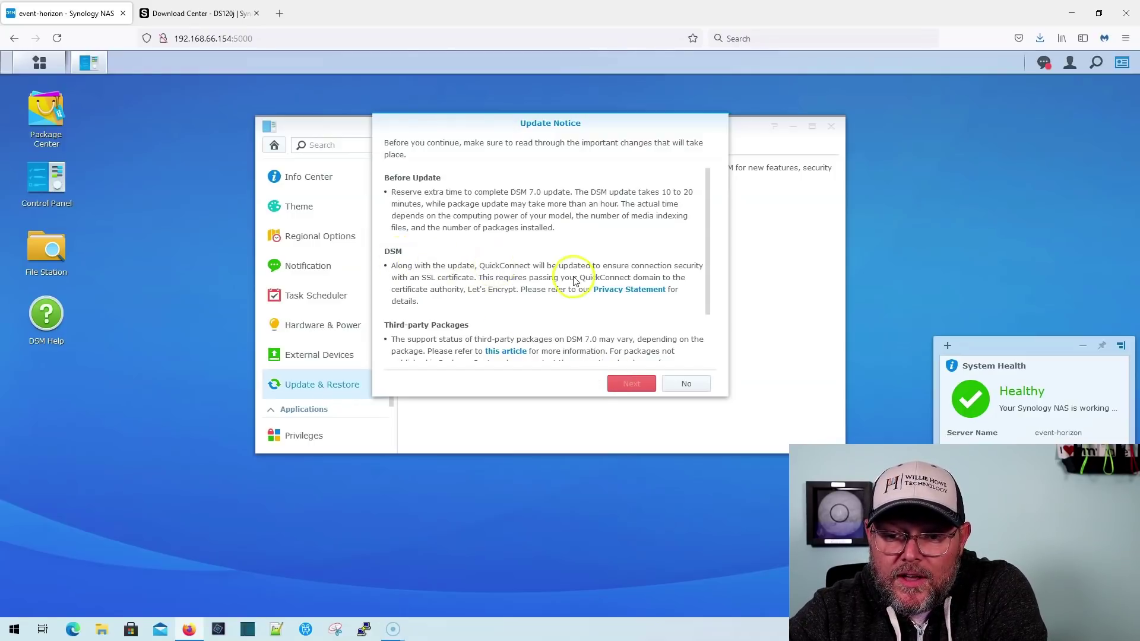
Step: Read the DSM 7.0 Update Notice, agree to update the system, and continue
scroll(530, 278, "down", 1)
scroll(530, 278, "down", 1)
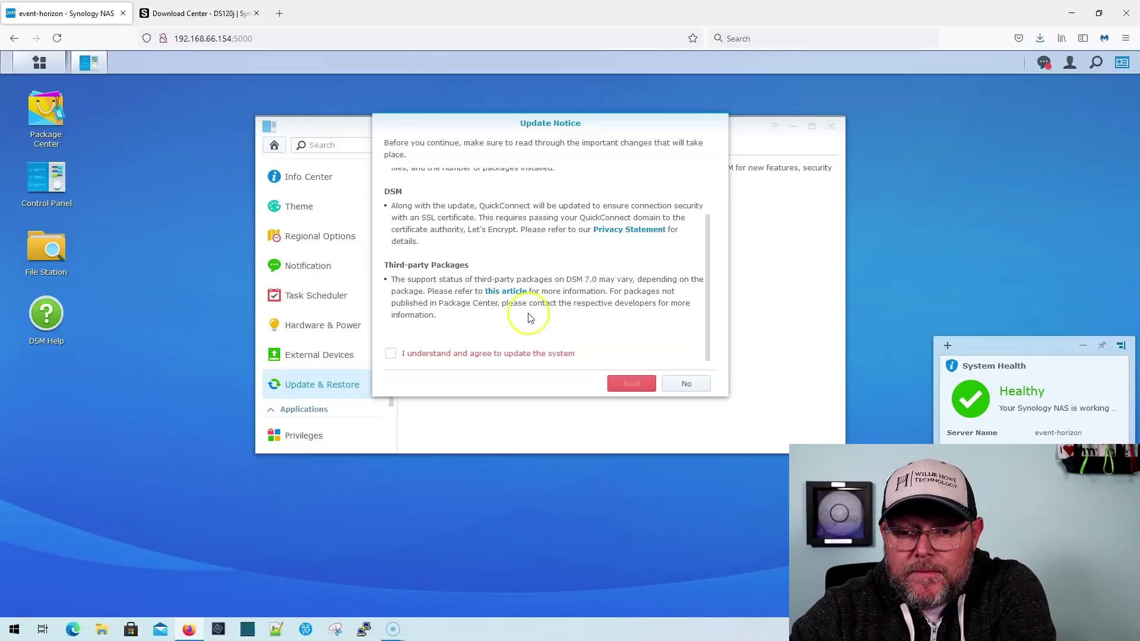
left_click(395, 355)
left_click(392, 353)
scroll(465, 331, "up", 1)
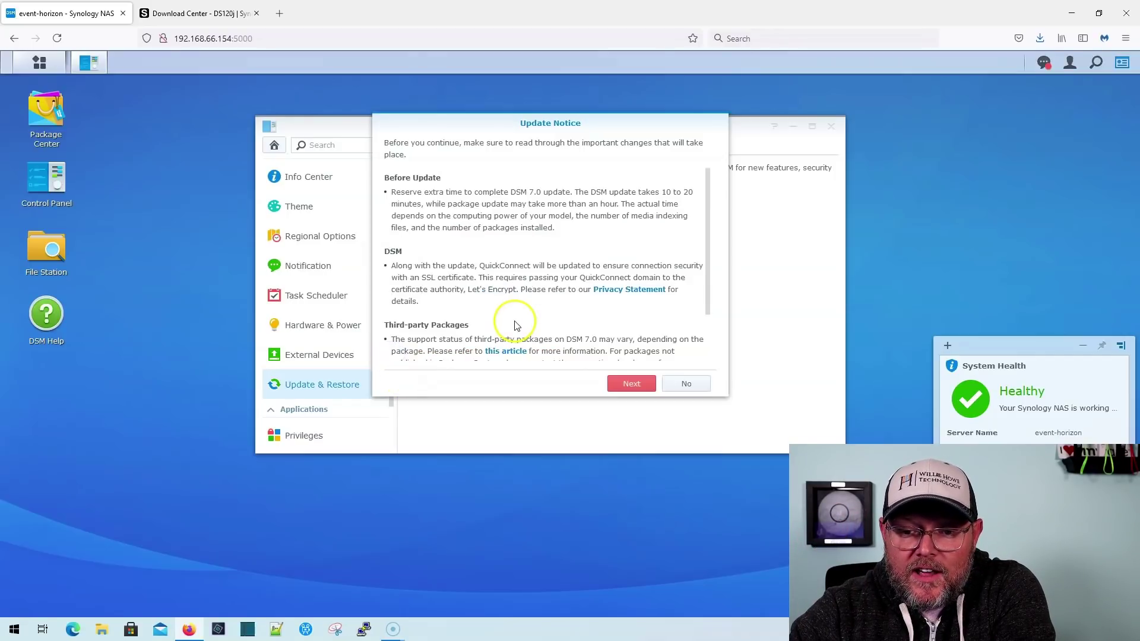
scroll(534, 356, "down", 1)
left_click(622, 386)
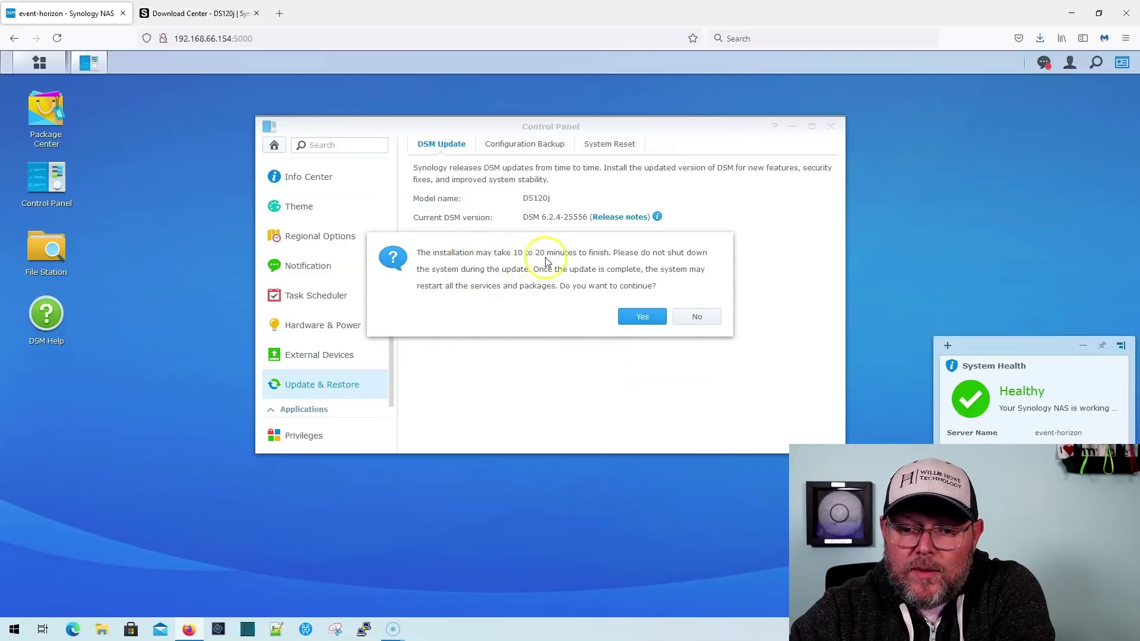
Step: Confirm the installation and let the DS120j update and restart on DSM 7.0
left_click(644, 317)
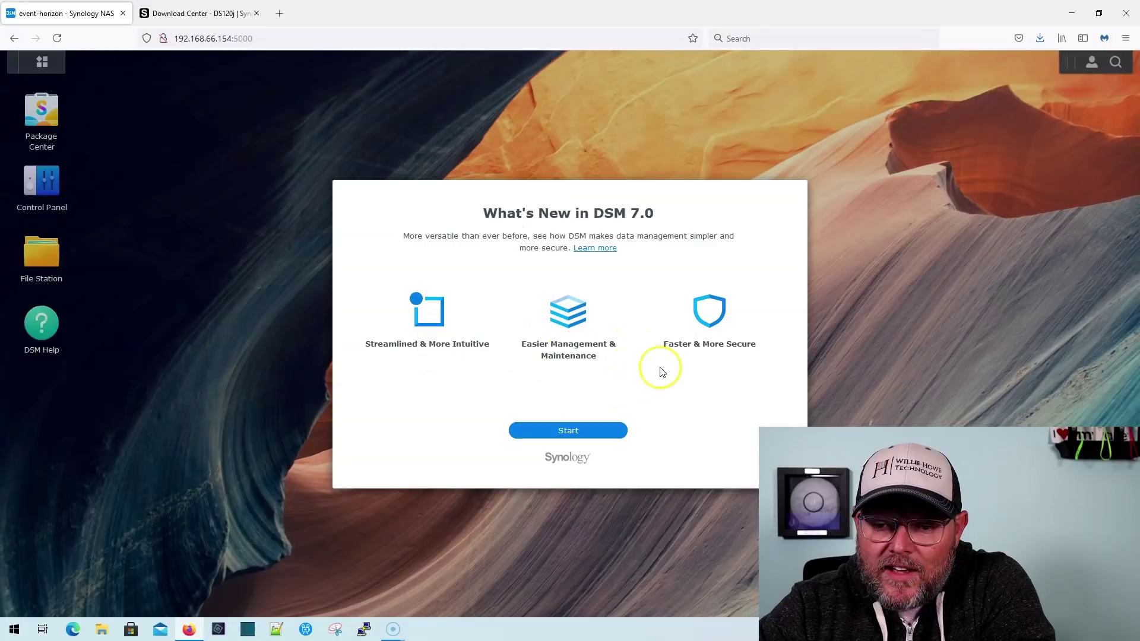
Step: Start the DSM 7.0 welcome, skip Synology Account sign-in with 'No thanks!', and enable Device Analytics
left_click(579, 430)
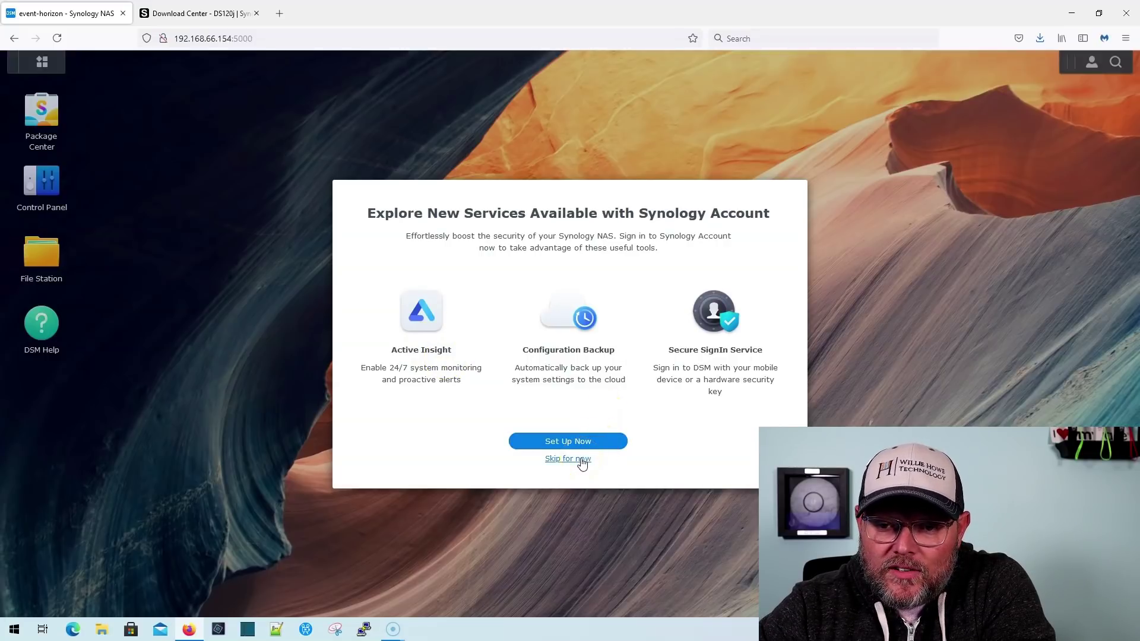
left_click(581, 460)
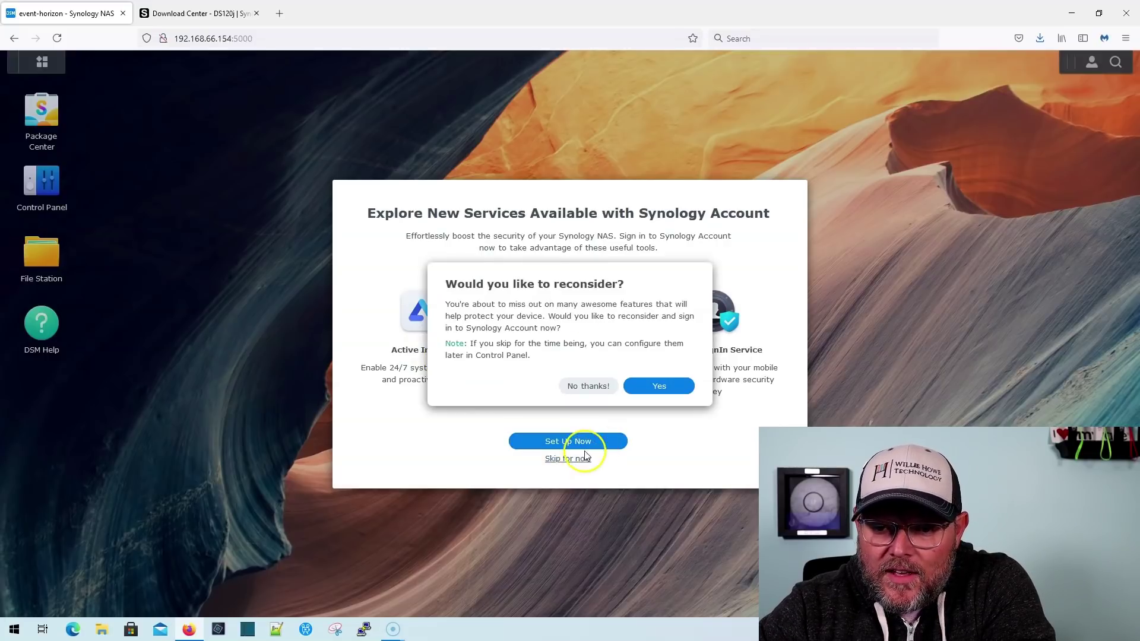
left_click(586, 386)
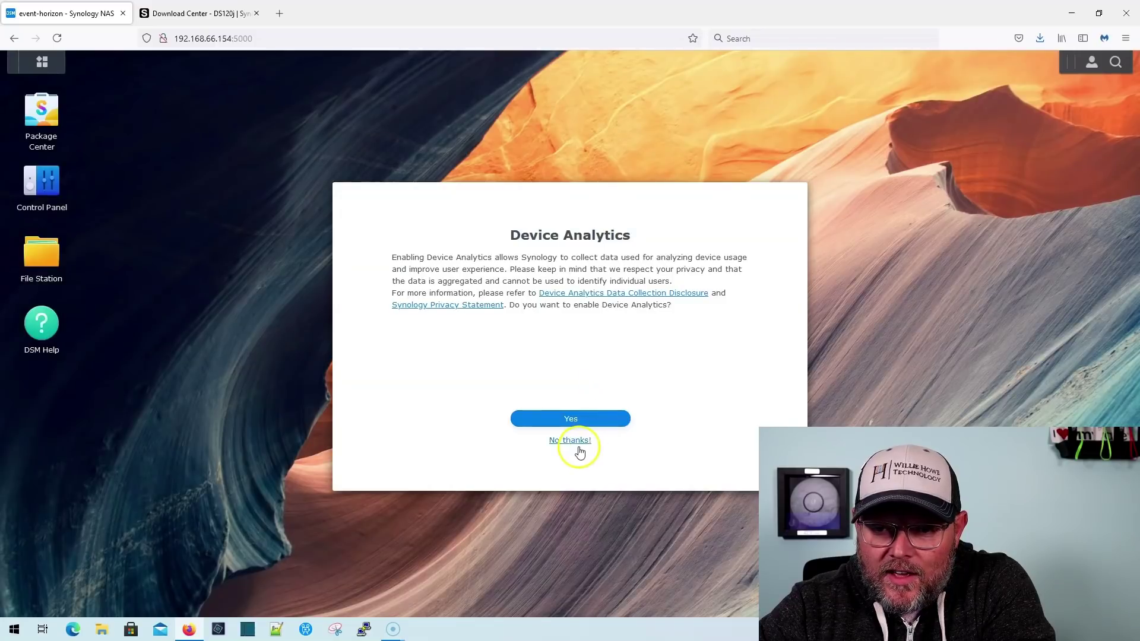
left_click(588, 416)
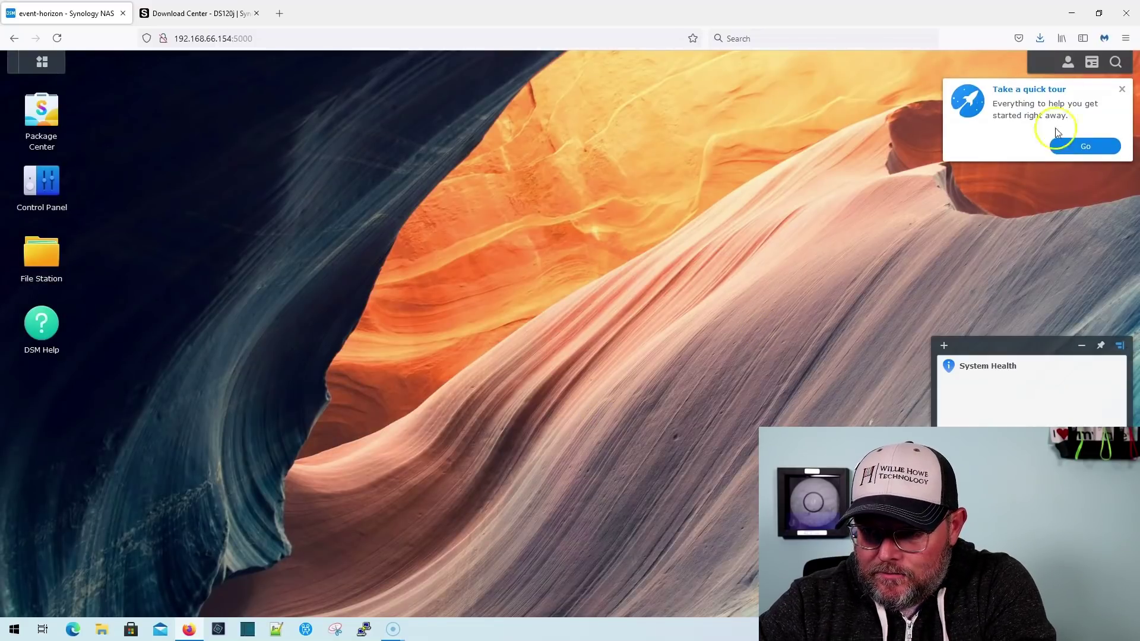
Step: Close the quick-tour popup, acknowledge the DSM Help message, and open the Main Menu
left_click(1121, 90)
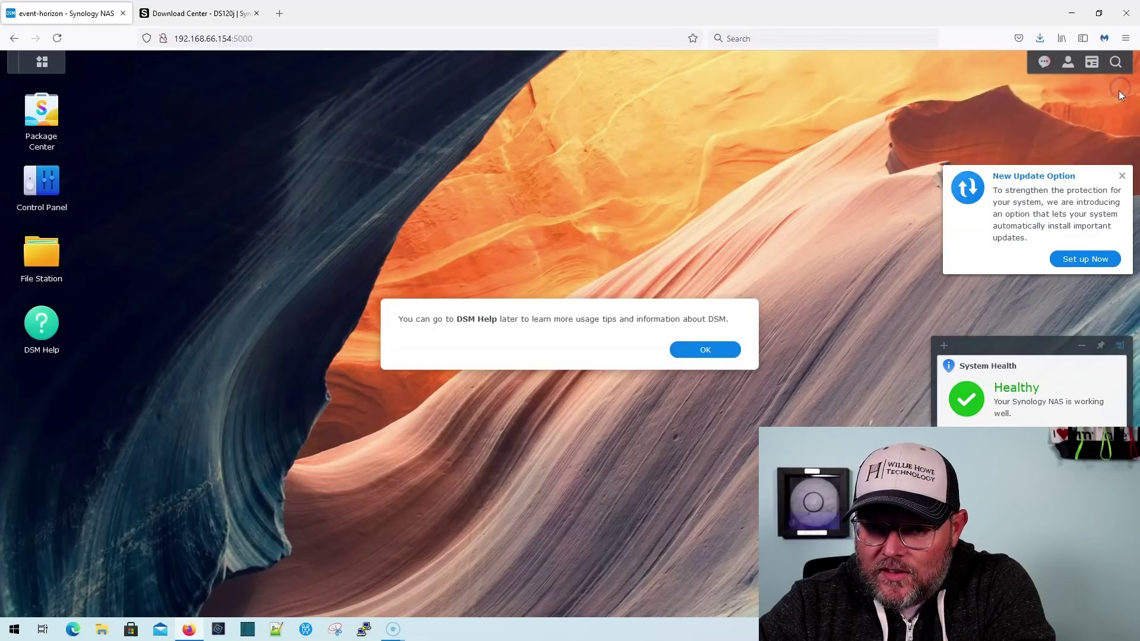
left_click(707, 352)
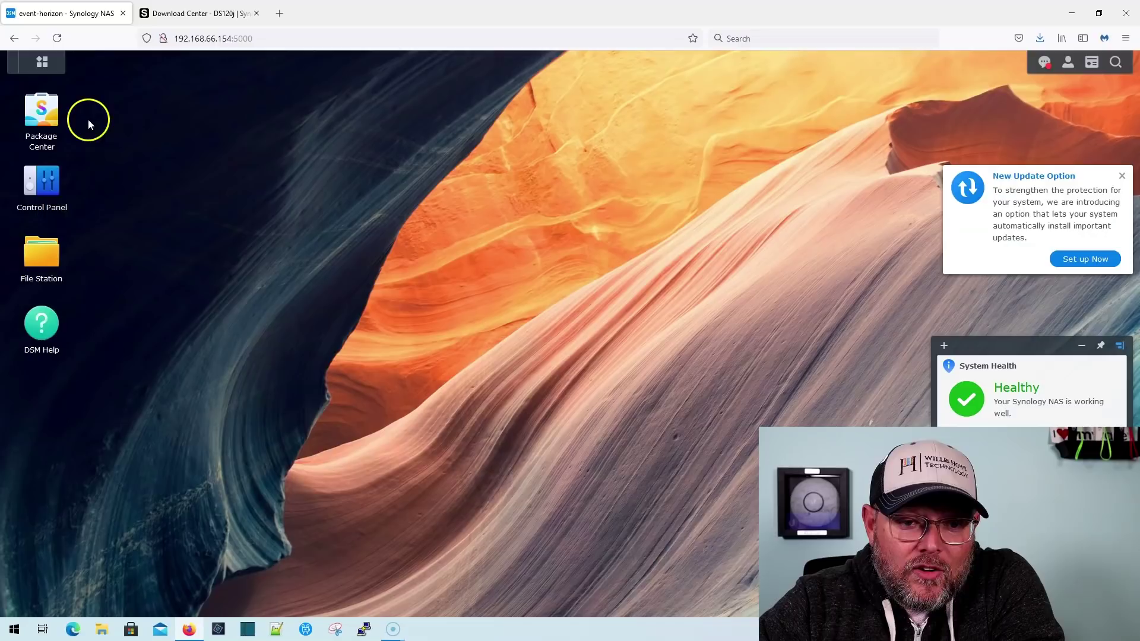
left_click(42, 61)
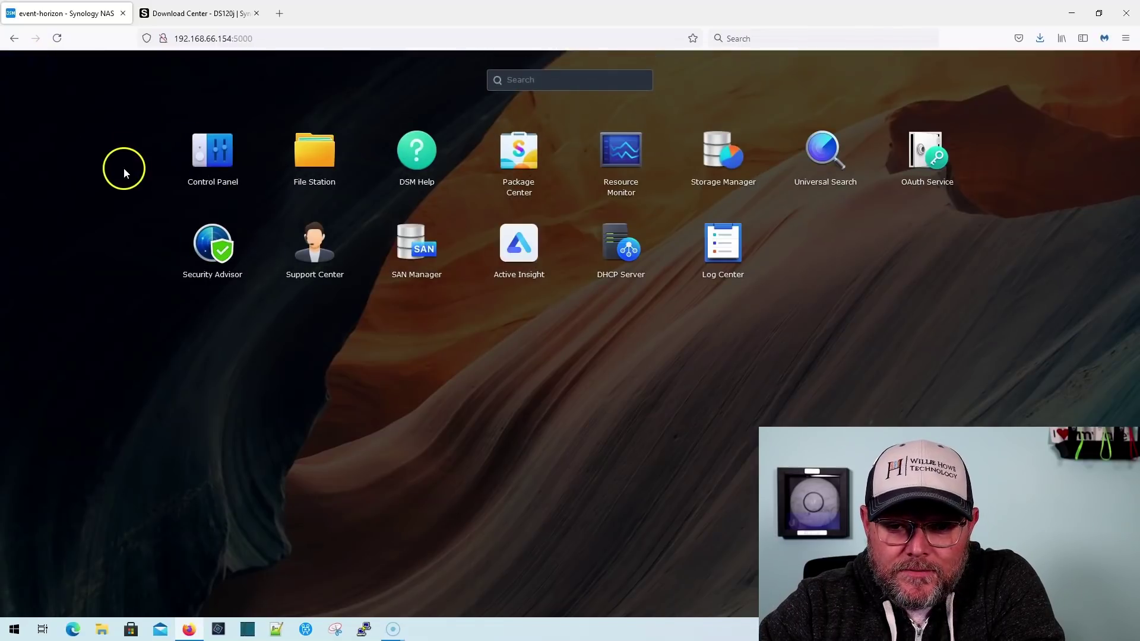
Step: Confirm DSM 7.0-41890 is current under Control Panel > Update & Restore, then open Shared Folder
left_click(198, 169)
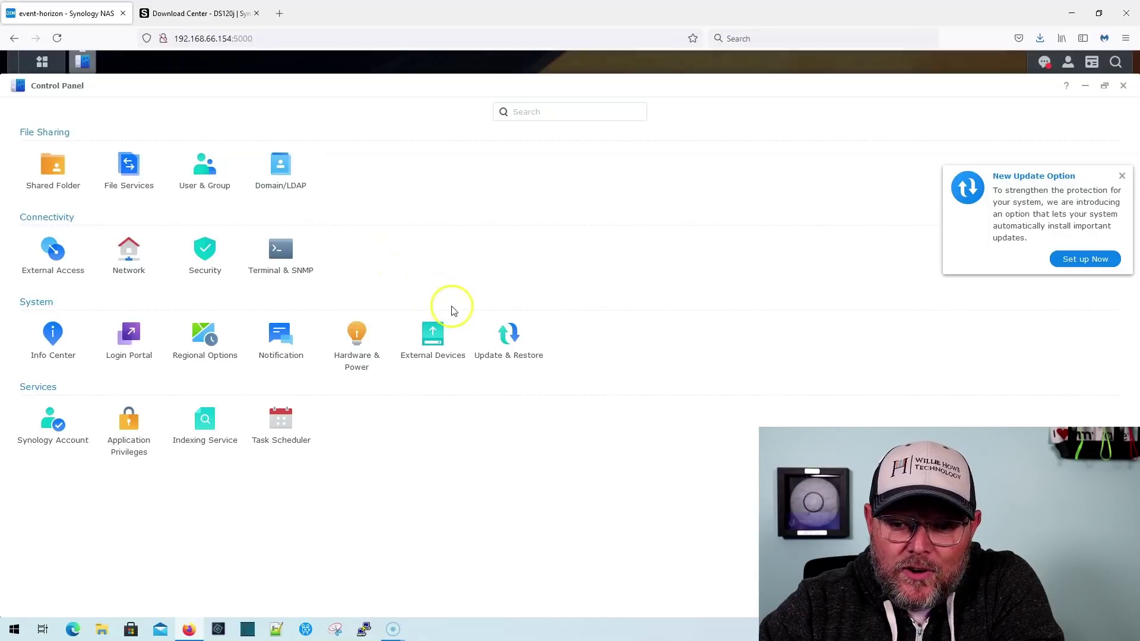
left_click(512, 338)
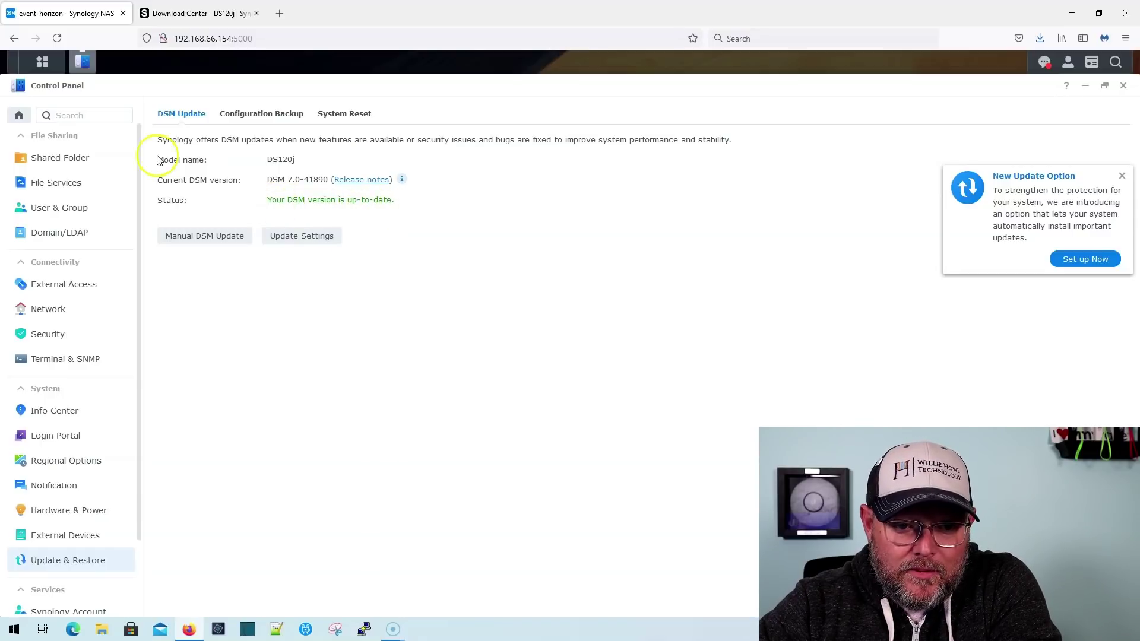
left_click(66, 157)
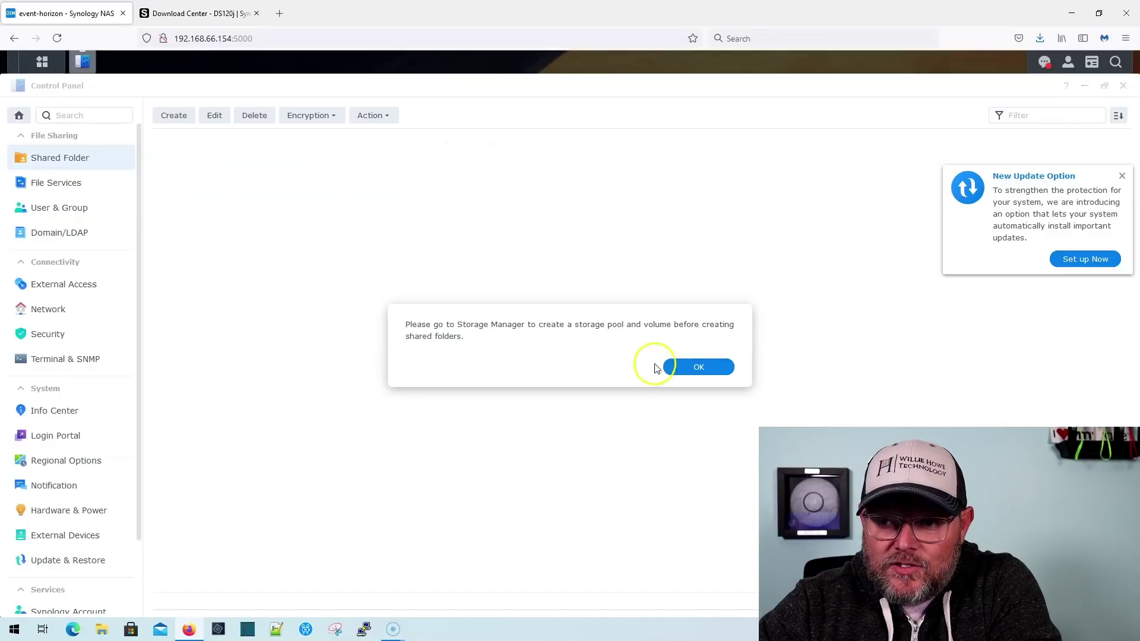
Step: Dismiss the storage pool message and the New Update Option notice, then reposition the Storage Pool Creation Wizard
left_click(686, 366)
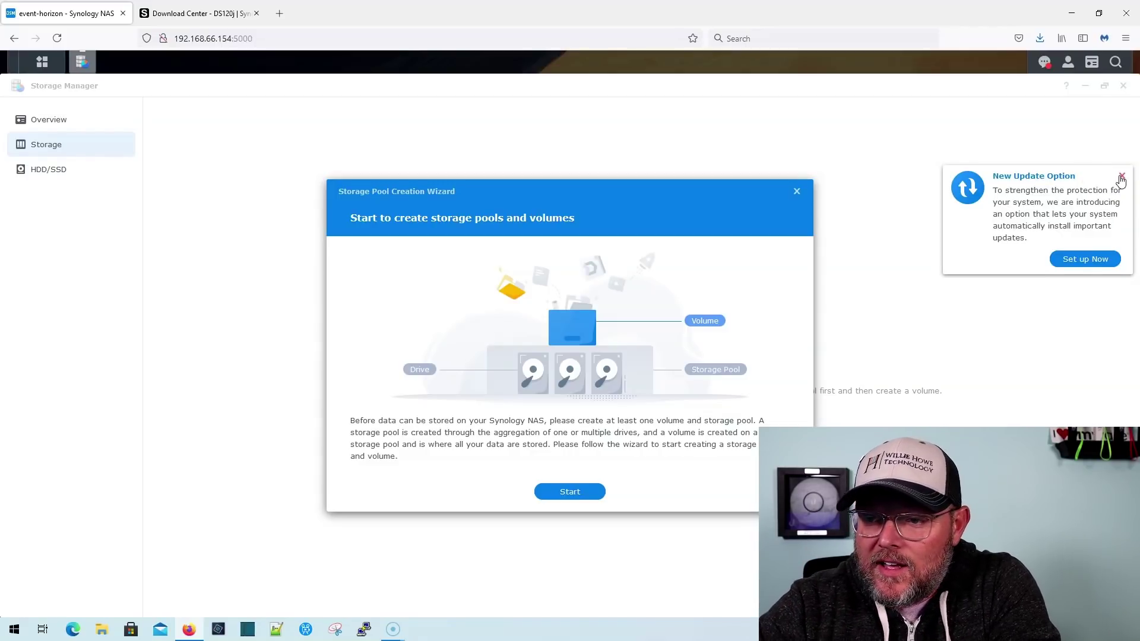
left_click(1120, 176)
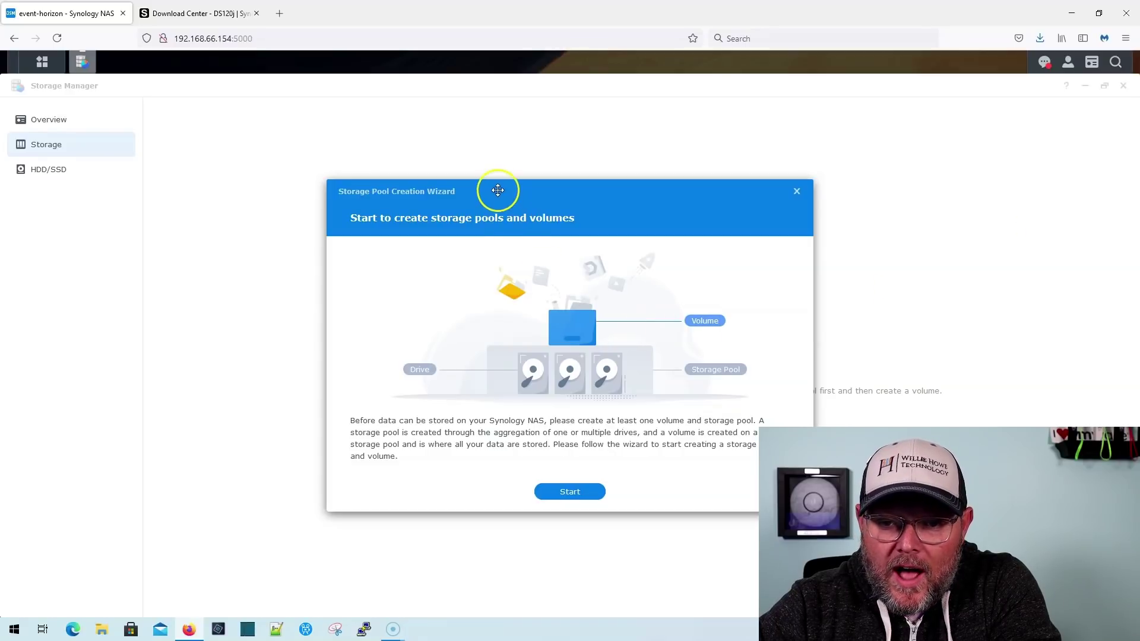
left_click_drag(498, 189, 446, 133)
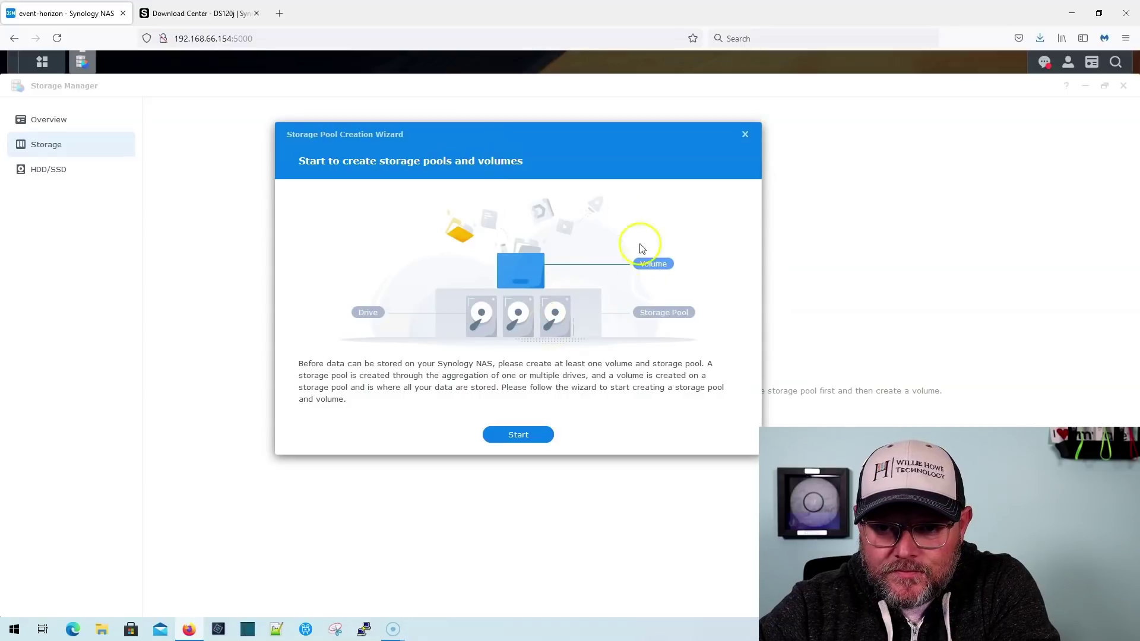
left_click_drag(519, 144, 586, 166)
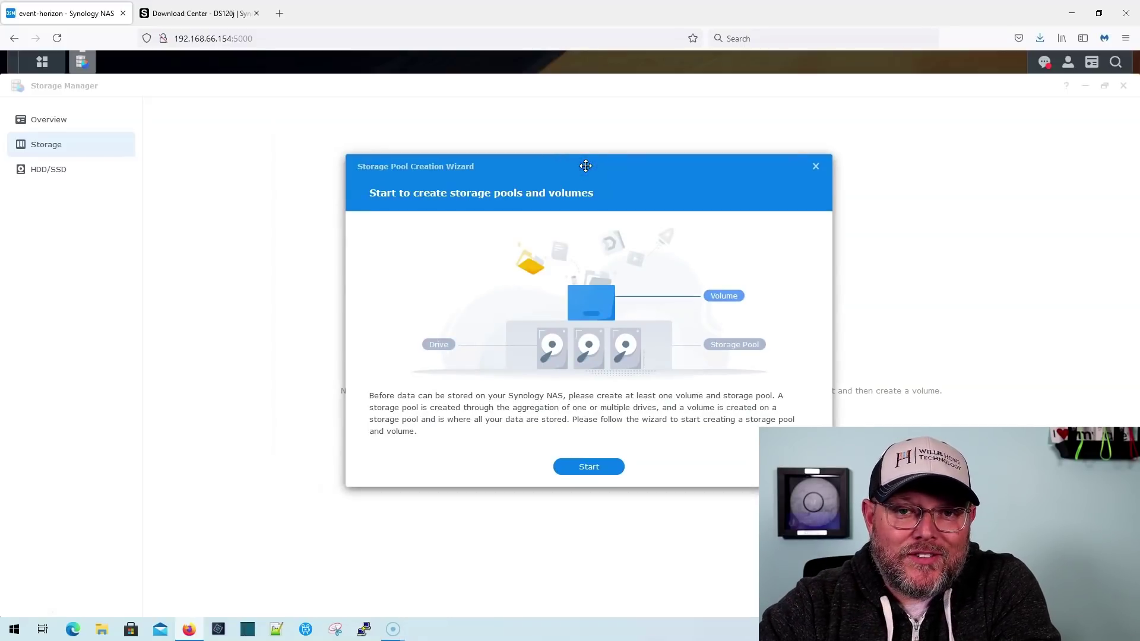